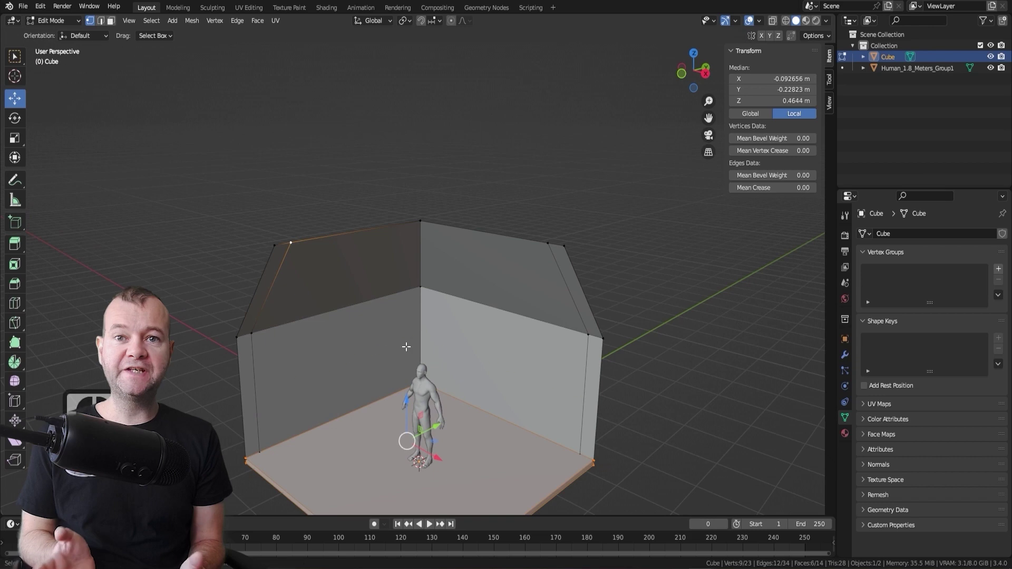
Step: Add an extra horizontal edge loop around the room walls
key(ctrl+r)
click(266, 339)
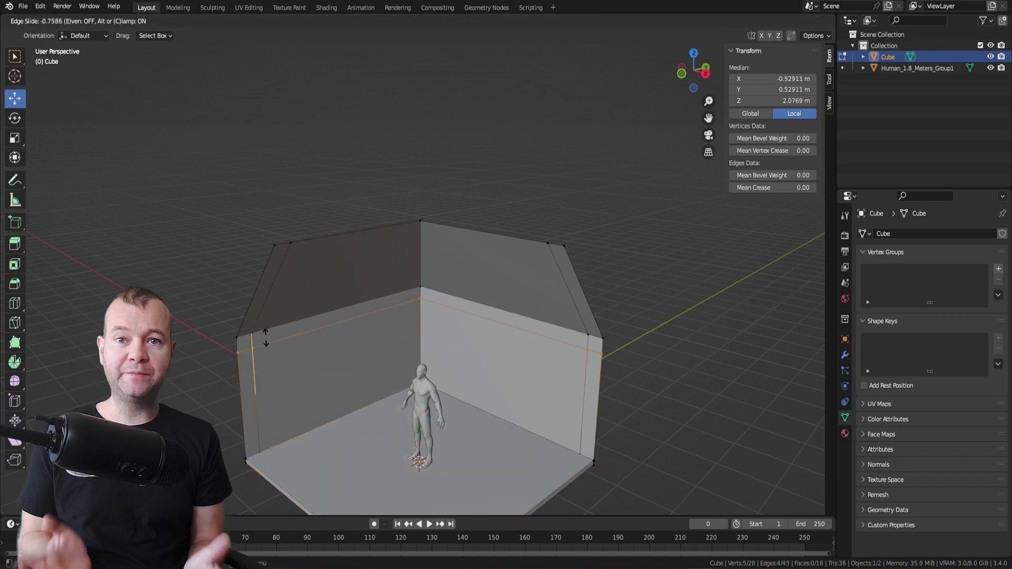
middle_drag(475, 378, 330, 309)
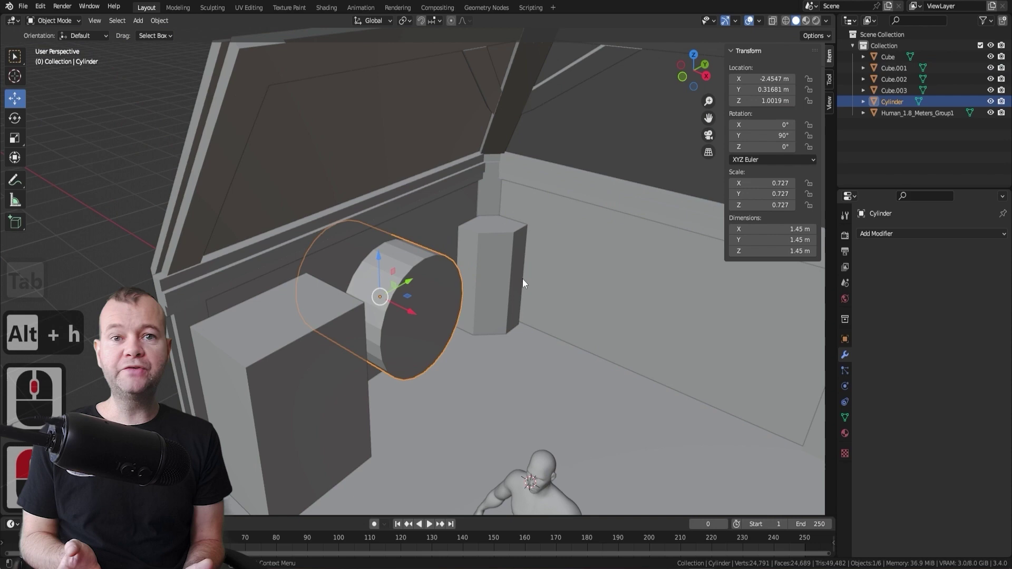
Step: Inset the cylinder's cap face and delete it to leave a round ring
click(33, 126)
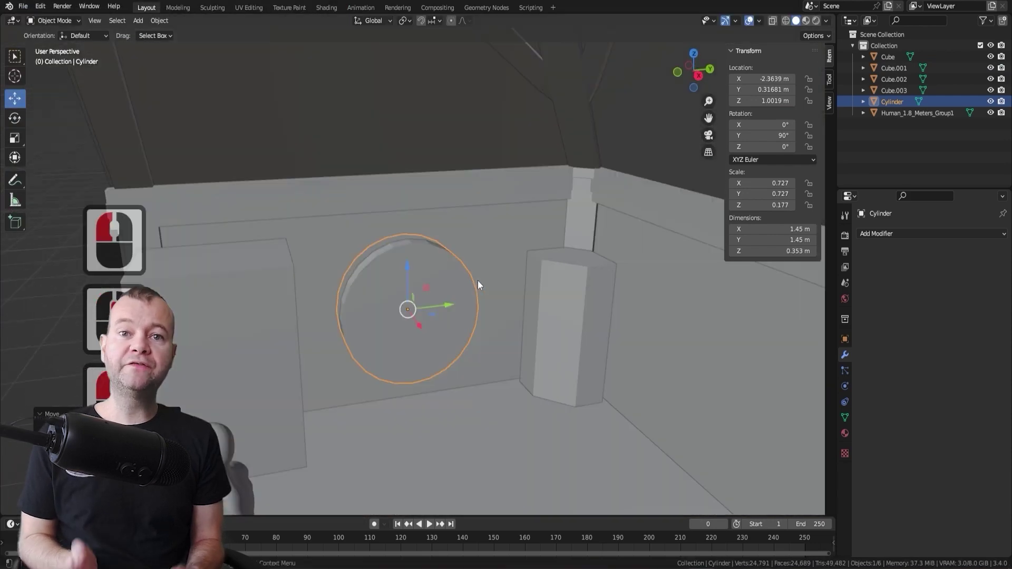
scroll(478, 281, up, 2)
key(Tab)
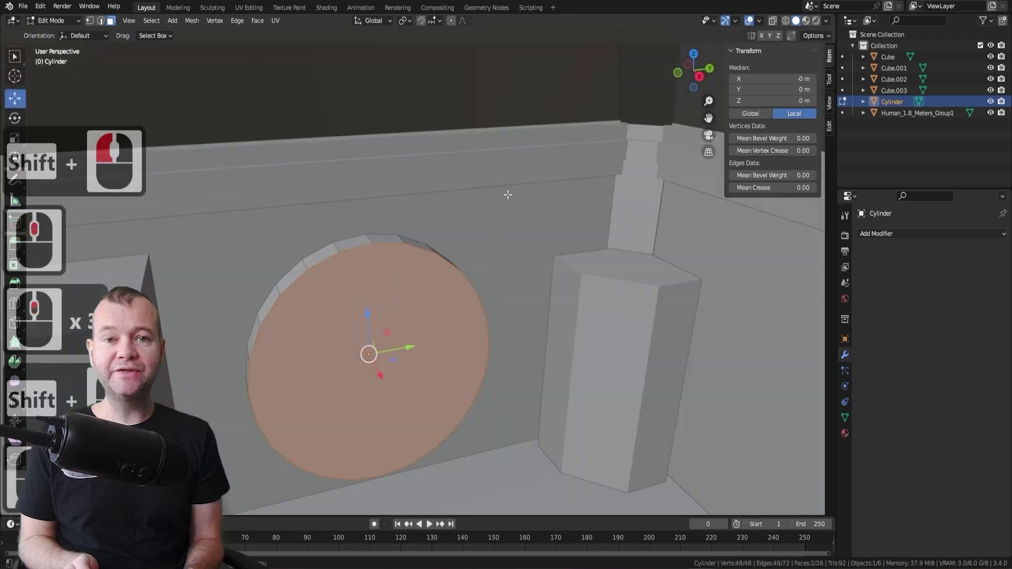
key(i)
right_click(521, 237)
click(556, 229)
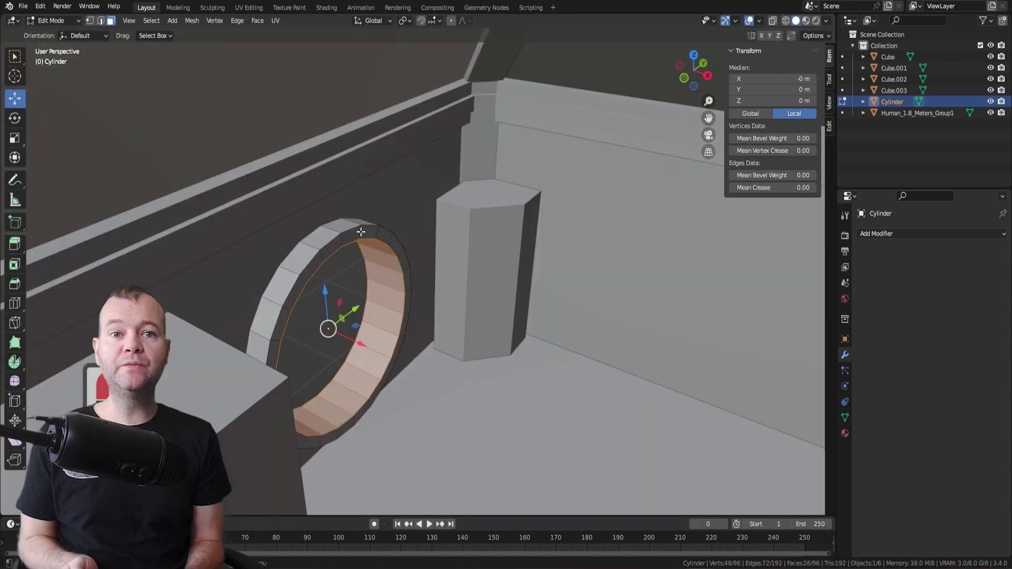
middle_drag(556, 230, 386, 195)
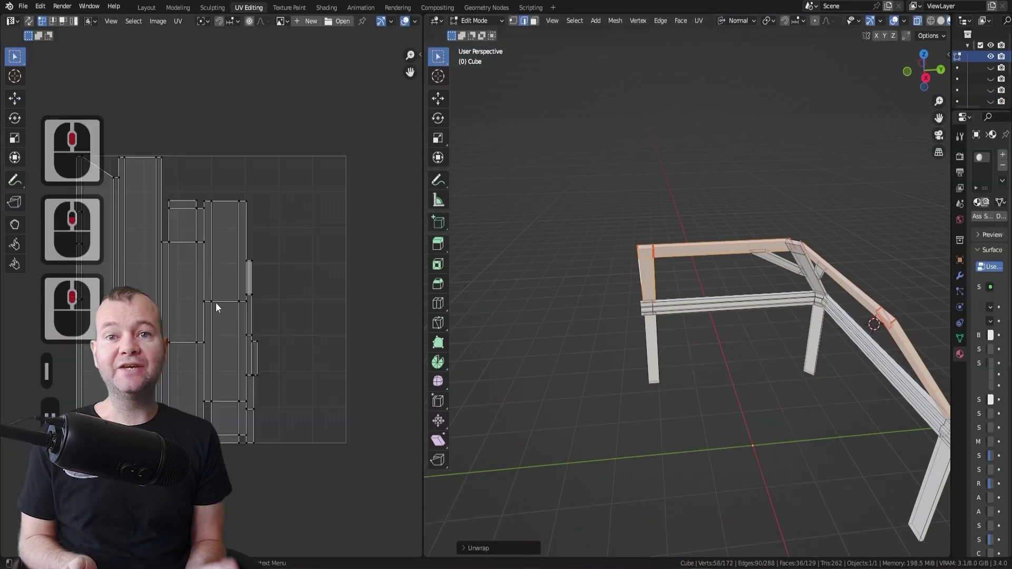
Step: Load the wood texture images into the beam frame's material in the Shading workspace
click(323, 11)
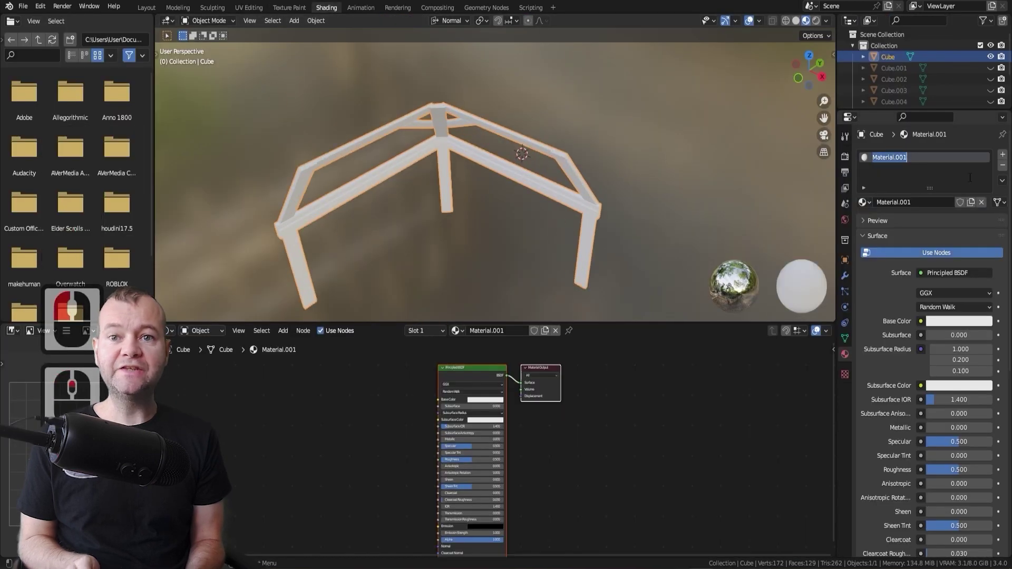
key(ctrl+shift+t)
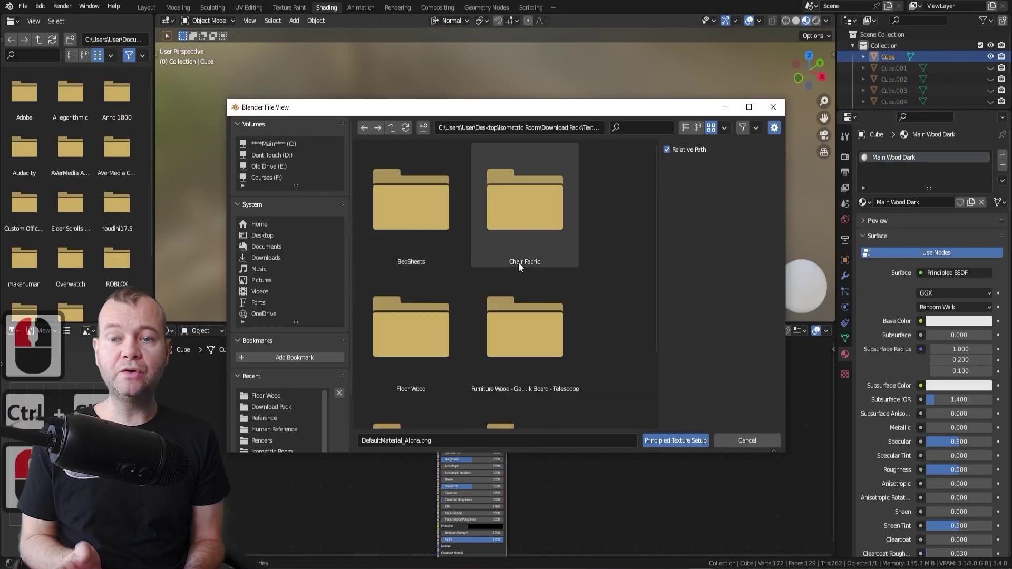
double_click(518, 262)
key(a)
click(678, 441)
scroll(513, 198, up, 9)
shift+middle_drag(515, 198, 613, 130)
scroll(613, 131, down, 3)
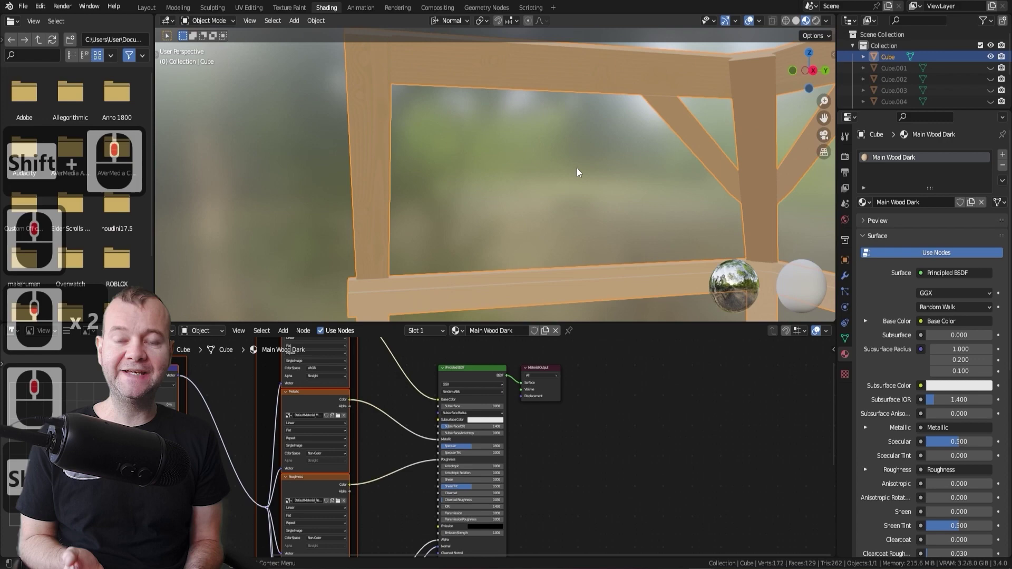
middle_drag(578, 169, 617, 152)
scroll(602, 372, up, 2)
Step: Insert an RGB Curves node on the Base Color link and bend it to darken the wood
key(shift+a)
text(rgb)
click(554, 414)
click(475, 411)
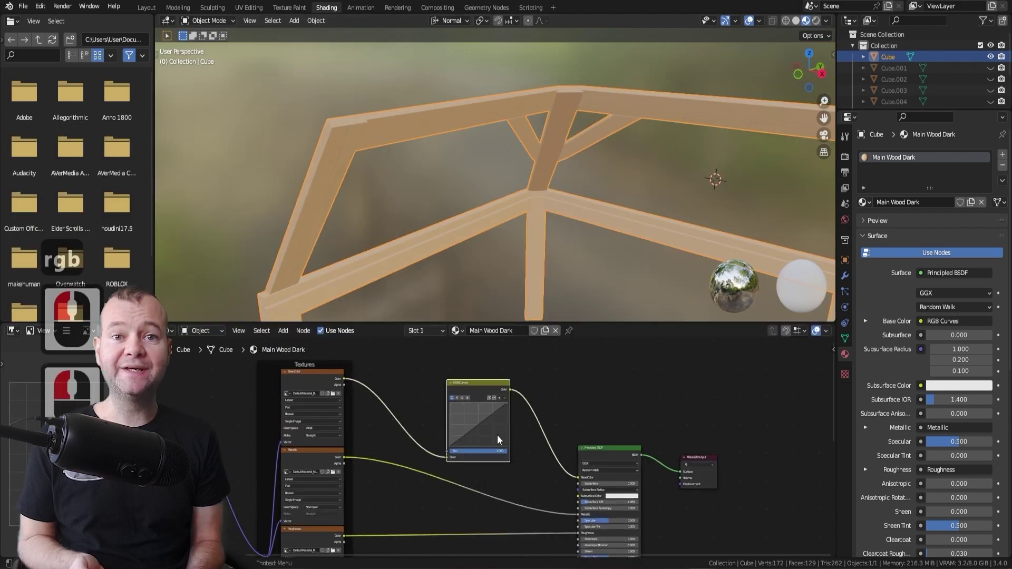
drag(476, 416, 485, 434)
middle_drag(522, 198, 601, 111)
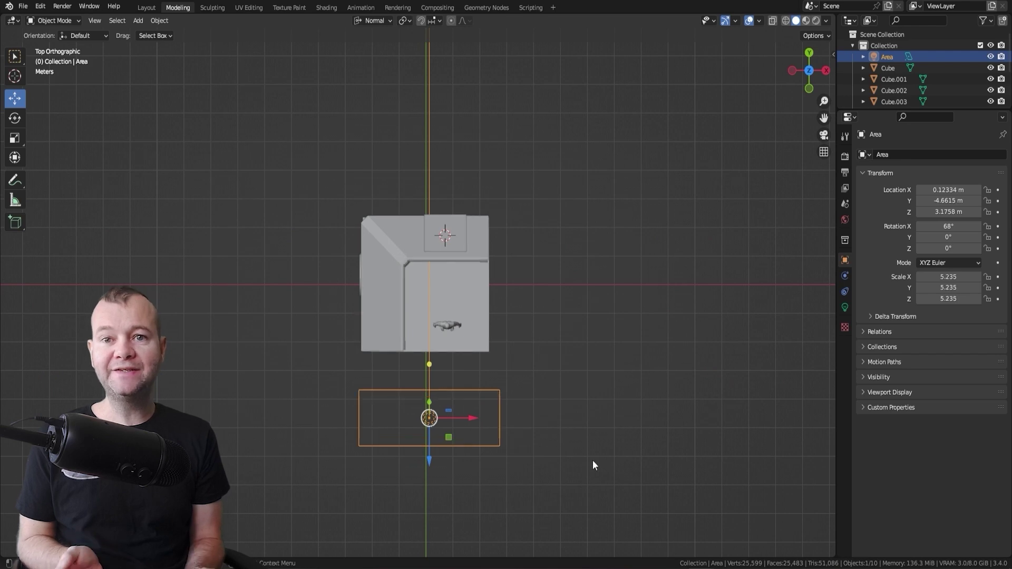
Step: Preview the room in Rendered shading and show the area light's settings
mouse_move(593, 465)
middle_down()
mouse_move(571, 368)
mouse_move(441, 269)
middle_up()
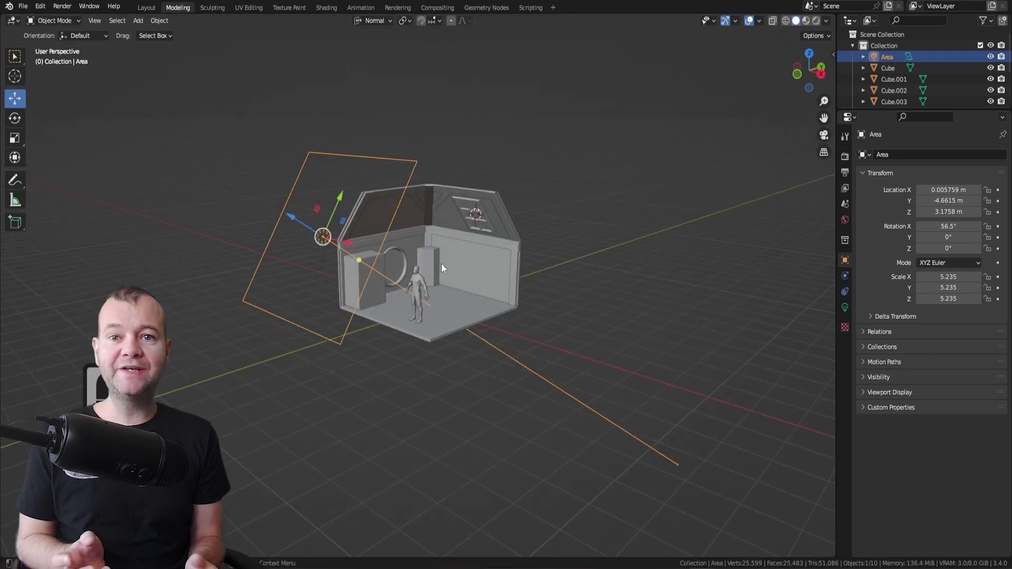
click(816, 22)
scroll(604, 192, up, 3)
click(845, 307)
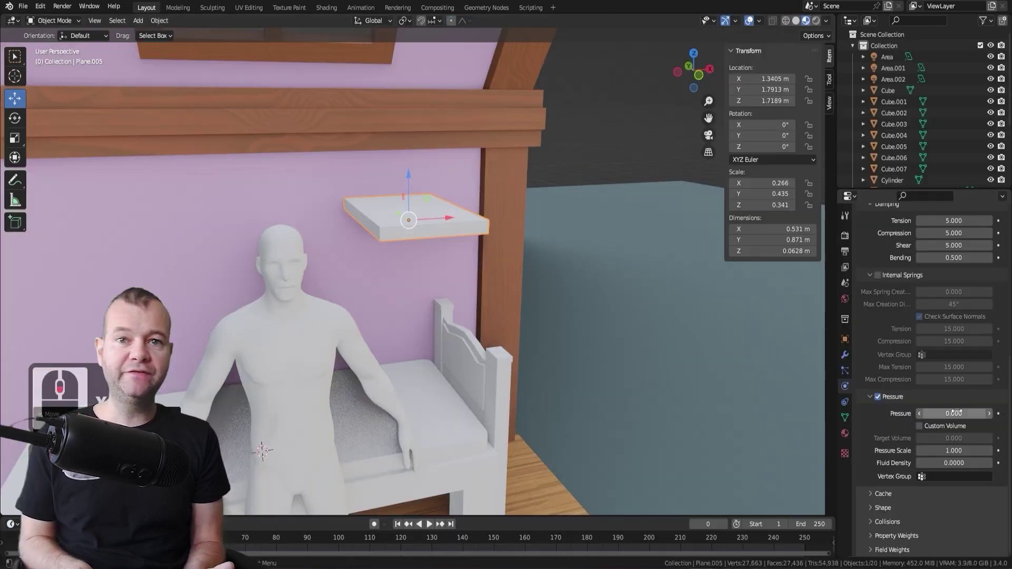
scroll(937, 415, down, 5)
Step: Expand the cloth field weight settings and select the bed frame for collision
click(892, 392)
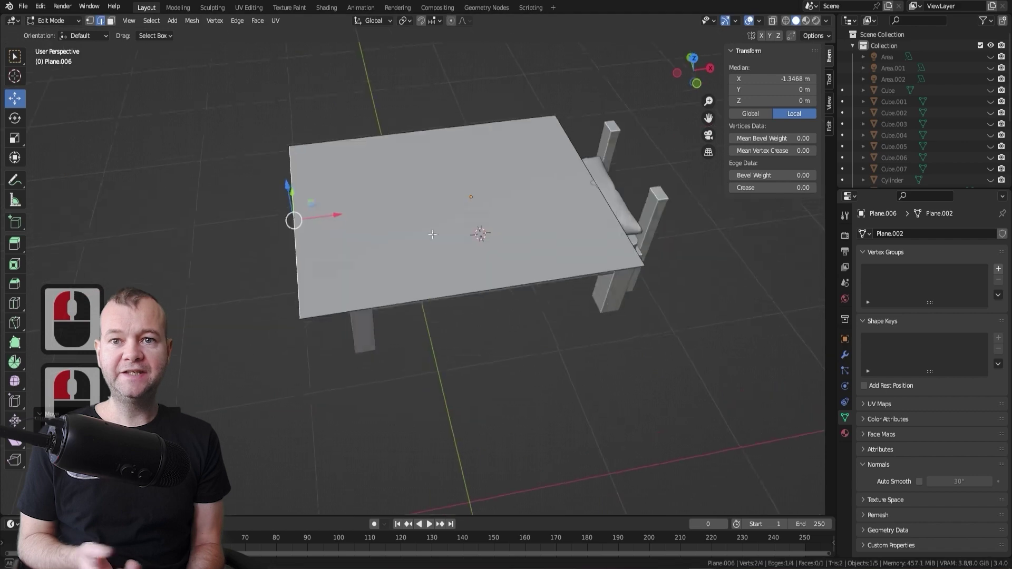
middle_drag(433, 234, 457, 178)
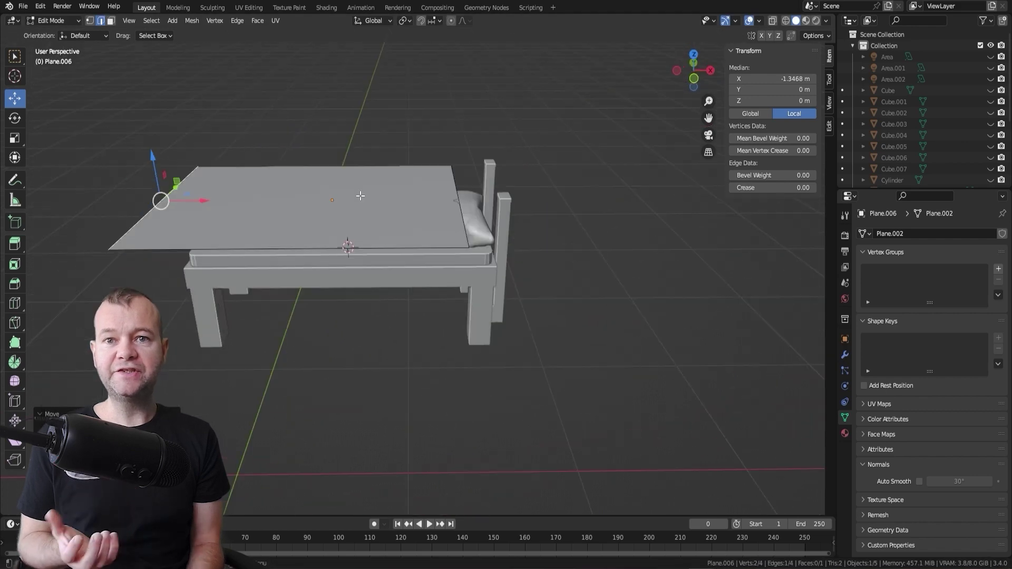
key(Tab)
click(845, 386)
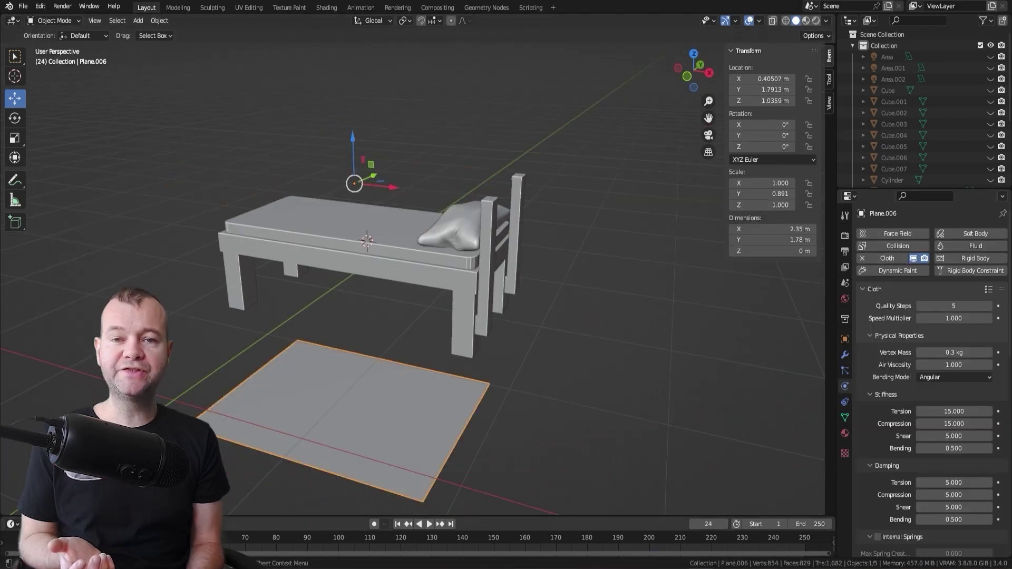
click(474, 277)
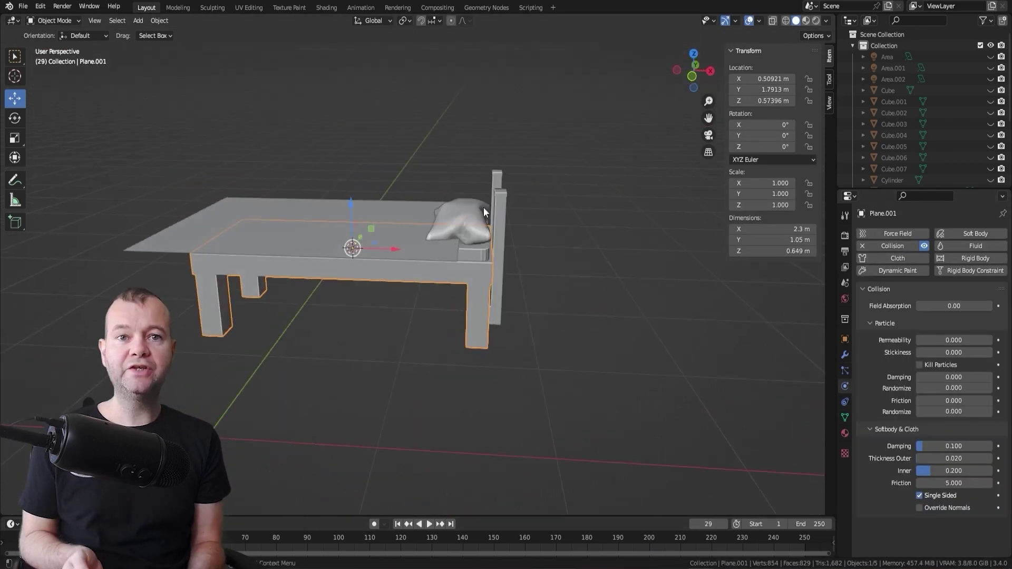
Step: Subdivide the sheet plane and play the simulation to drape it over the bed
click(493, 219)
mouse_move(495, 229)
middle_down()
mouse_move(339, 159)
mouse_move(479, 128)
middle_up()
key(Tab)
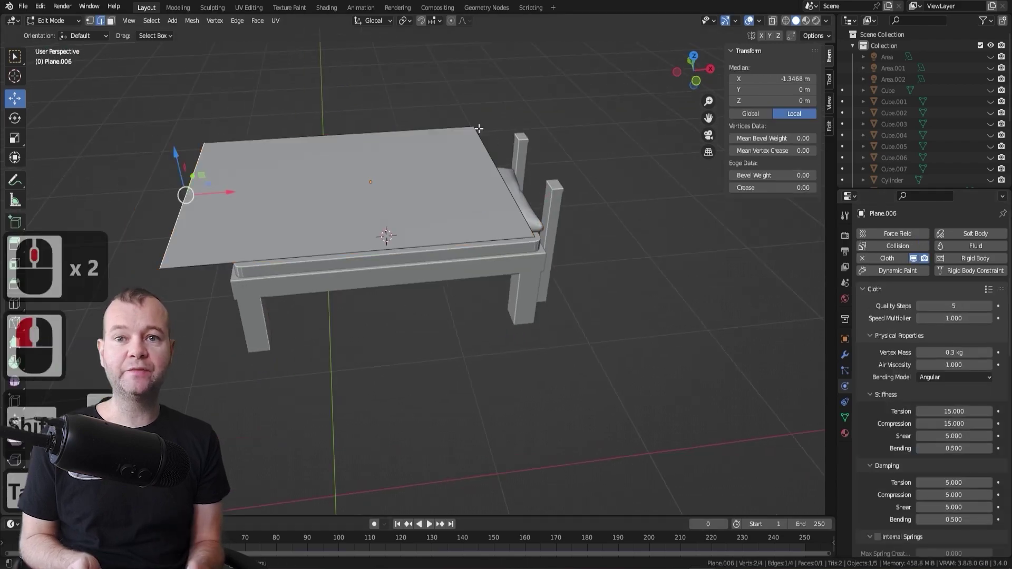
key(ctrl+1)
key(Tab)
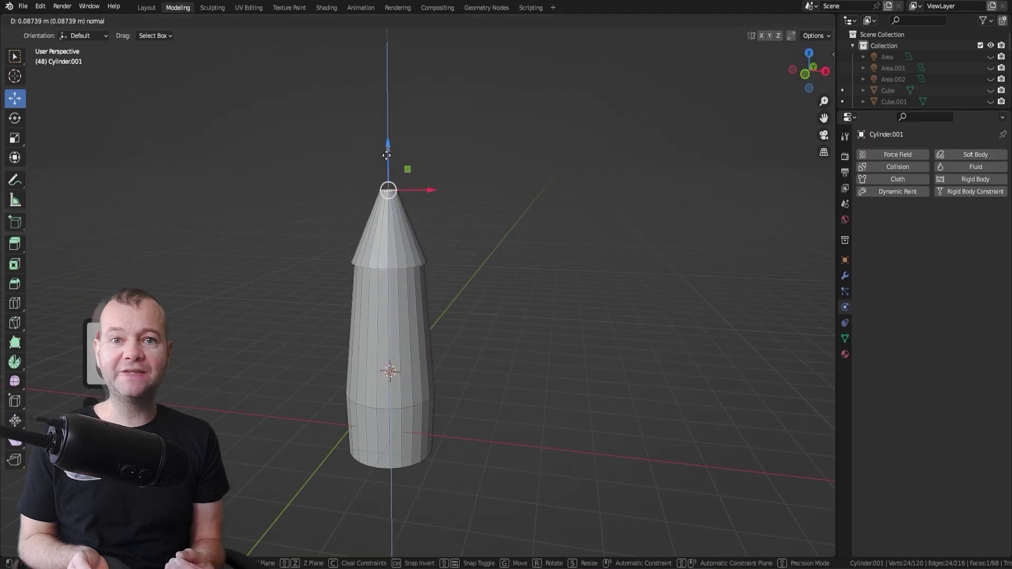
Step: Point the rocket tip, duplicate the metaball blobs, and give them a pink glowing material
click(387, 156)
scroll(497, 267, up, 2)
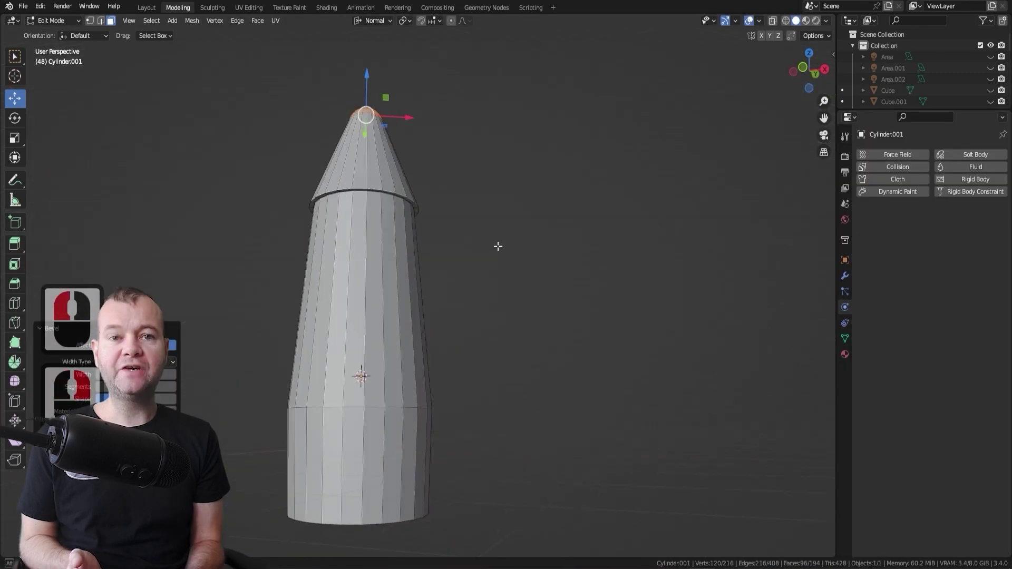
scroll(497, 244, up, 2)
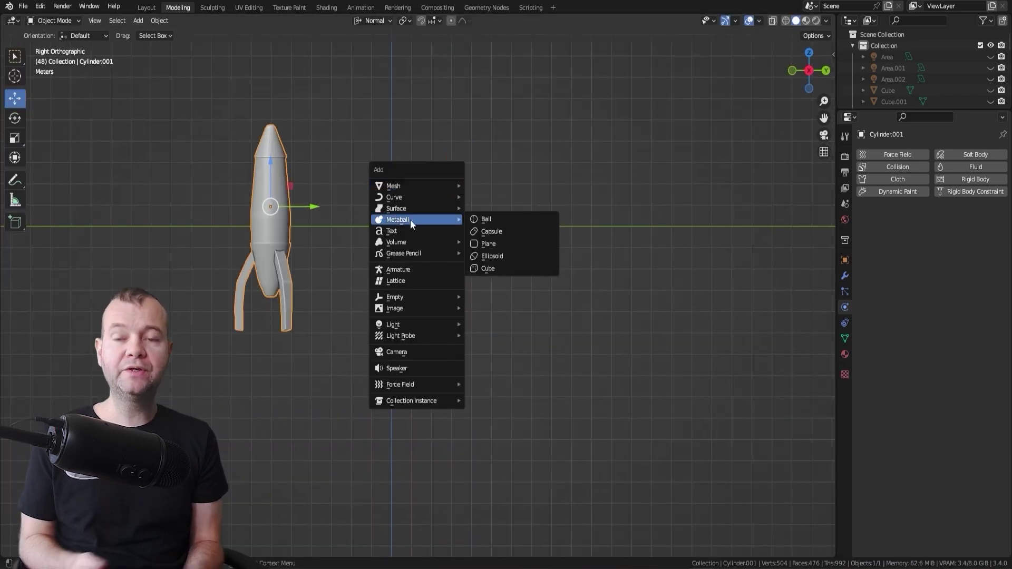
shift+scroll(368, 276, down, 4)
key(shift+d)
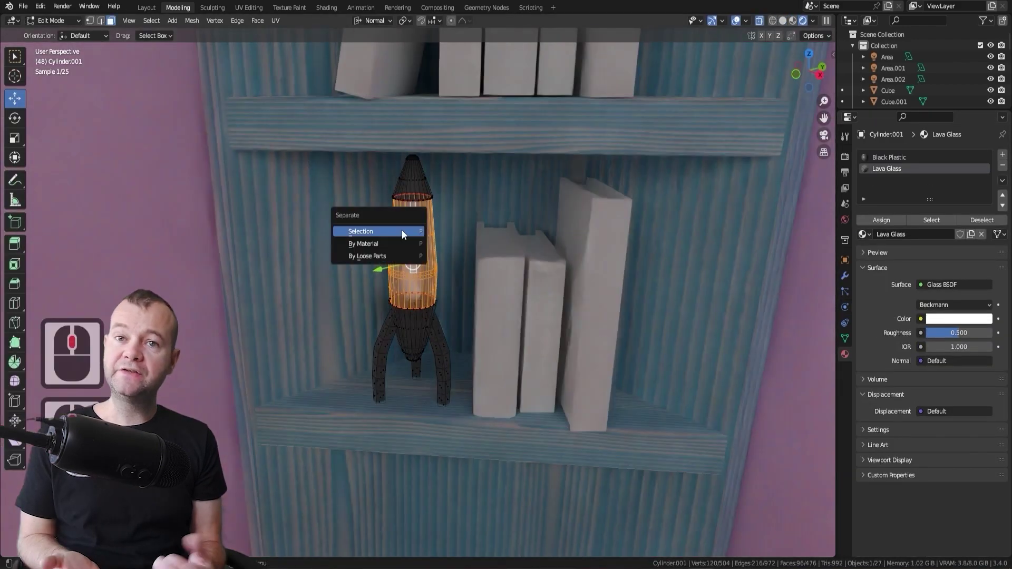
click(943, 204)
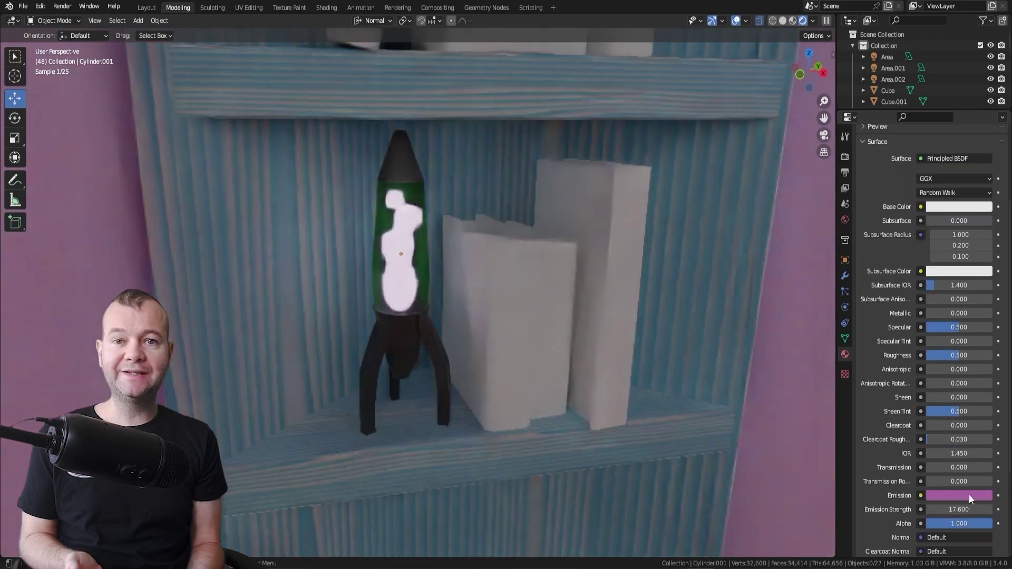
click(968, 495)
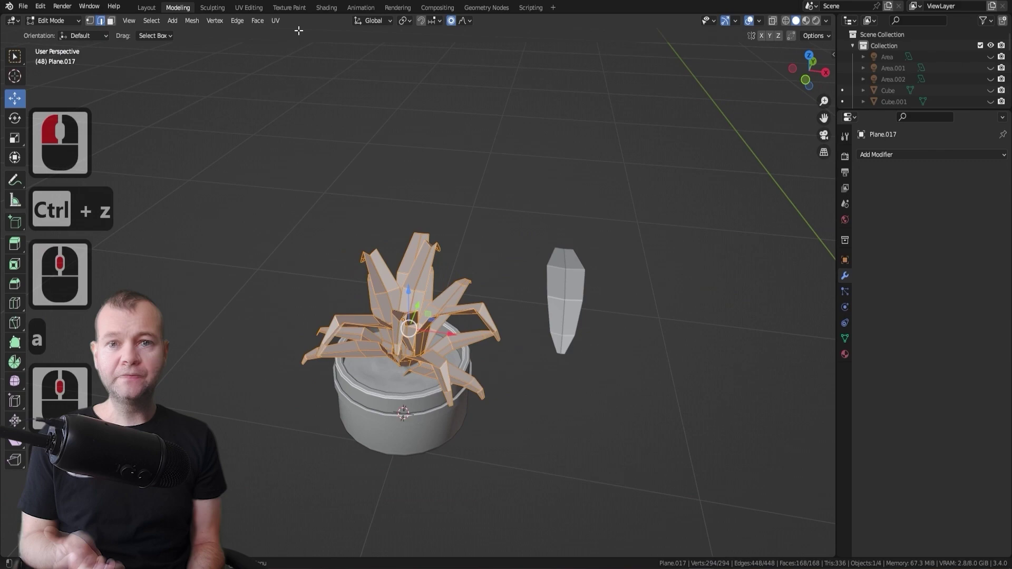
Step: Reshape the plant leaves, smooth them with subdivision, and delete the loose leaf
click(191, 20)
click(303, 40)
mouse_move(506, 317)
middle_down()
mouse_move(553, 321)
mouse_move(472, 317)
middle_up()
key(Tab)
key(ctrl+2)
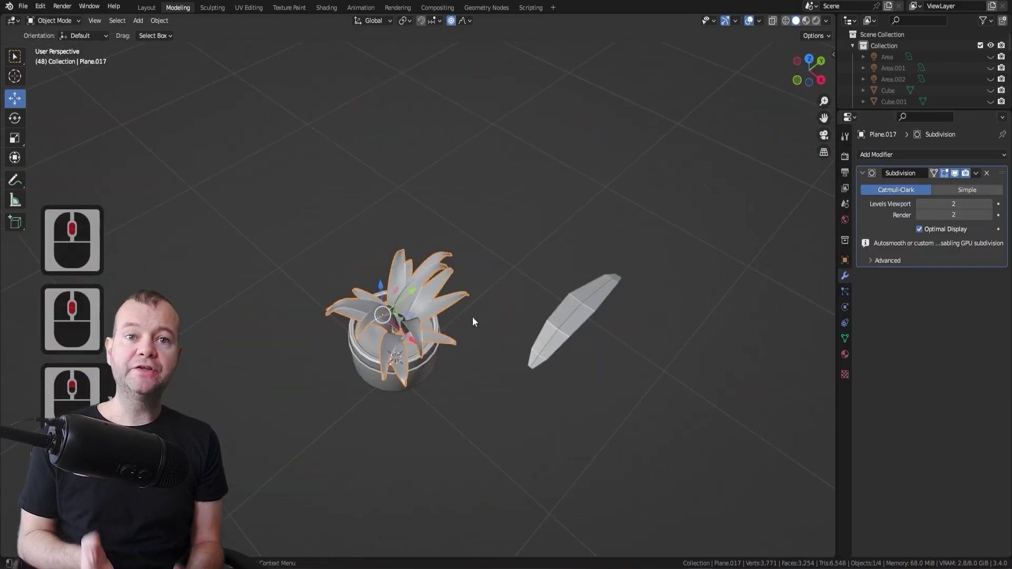
key(Delete)
Step: Unwrap and shrink the leaf UVs, then assign the rug and skateboard material
key(u)
click(248, 6)
key(s)
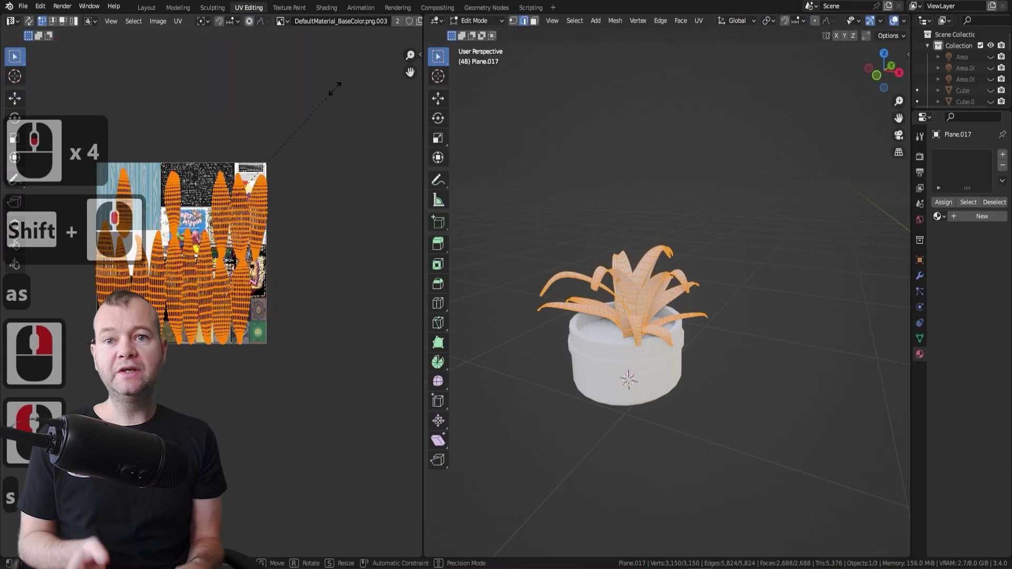
click(334, 88)
click(939, 215)
click(901, 297)
scroll(242, 278, up, 4)
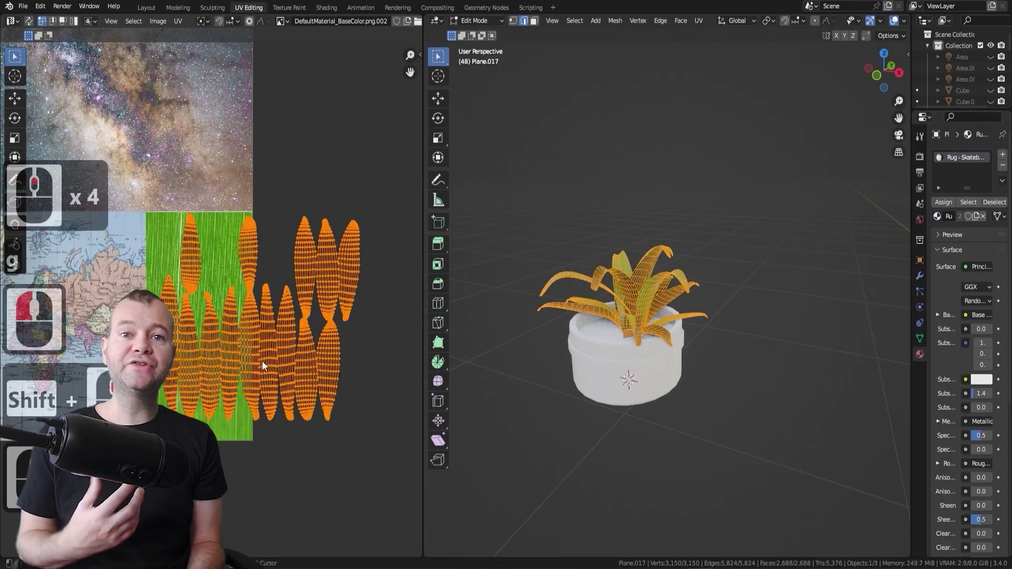
scroll(305, 269, up, 2)
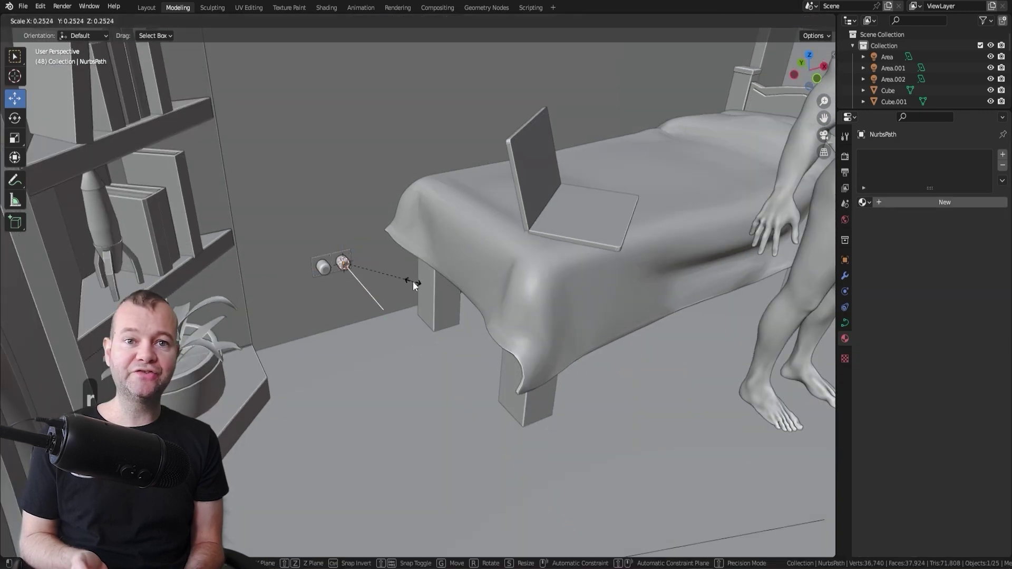
Step: Give the wall-socket cable a round bevel depth of about 0.017 m
click(413, 282)
scroll(413, 282, up, 3)
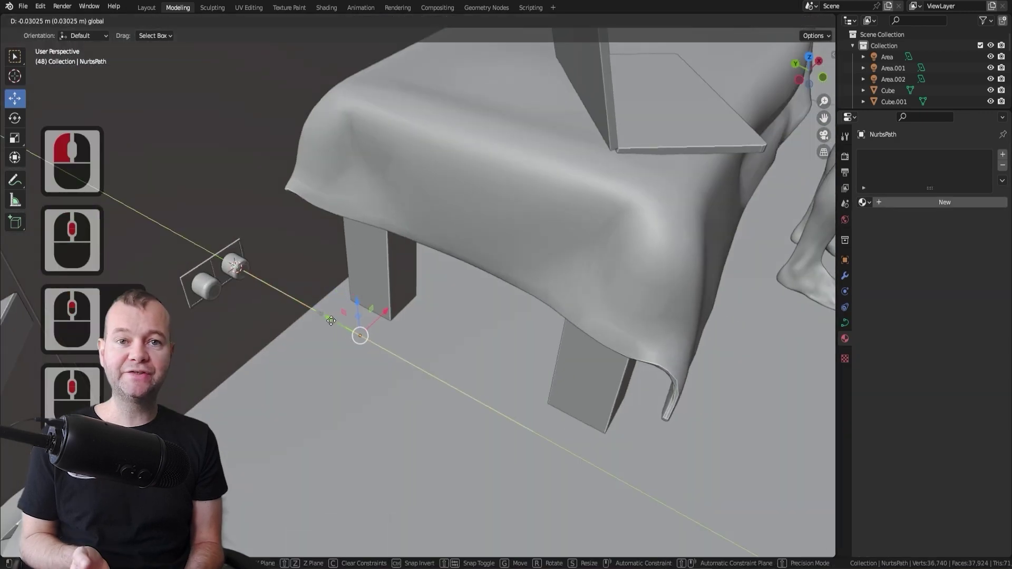
middle_drag(412, 282, 331, 227)
click(844, 323)
click(882, 421)
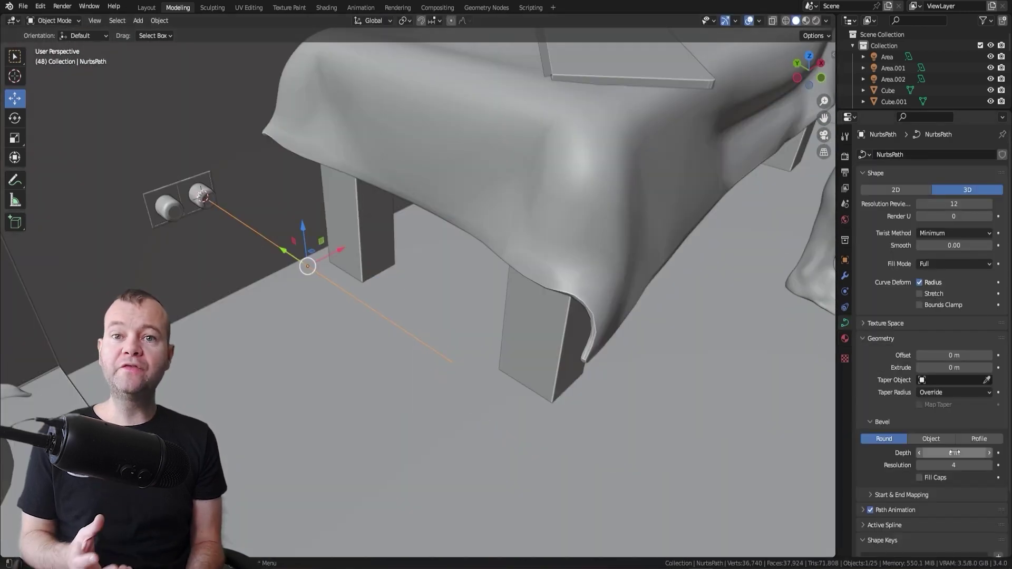
drag(953, 453, 973, 453)
Step: Move the cable's points to bend it into a V shape
mouse_move(443, 316)
middle_down()
mouse_move(523, 266)
mouse_move(550, 83)
middle_up()
key(Tab)
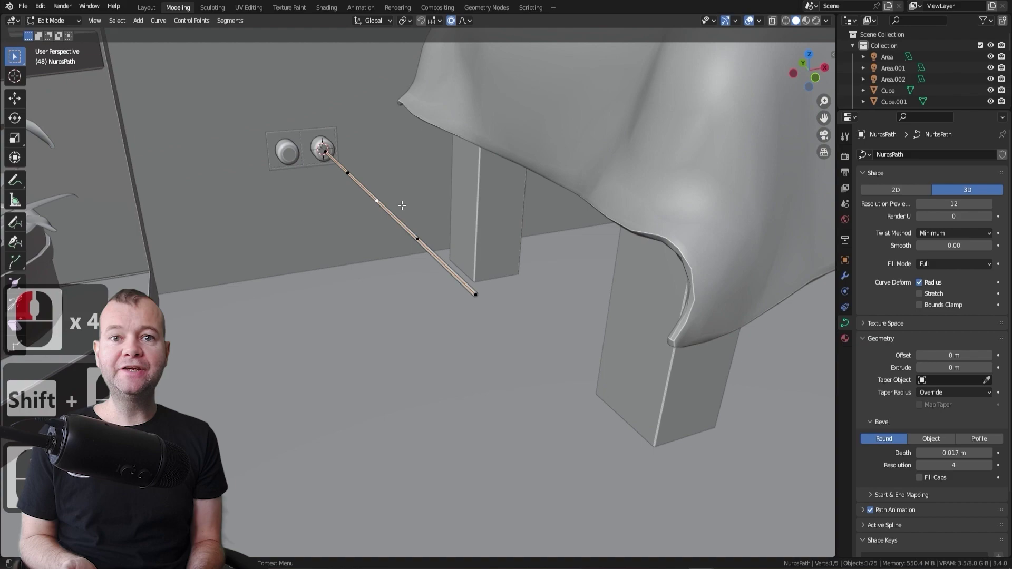
key(g)
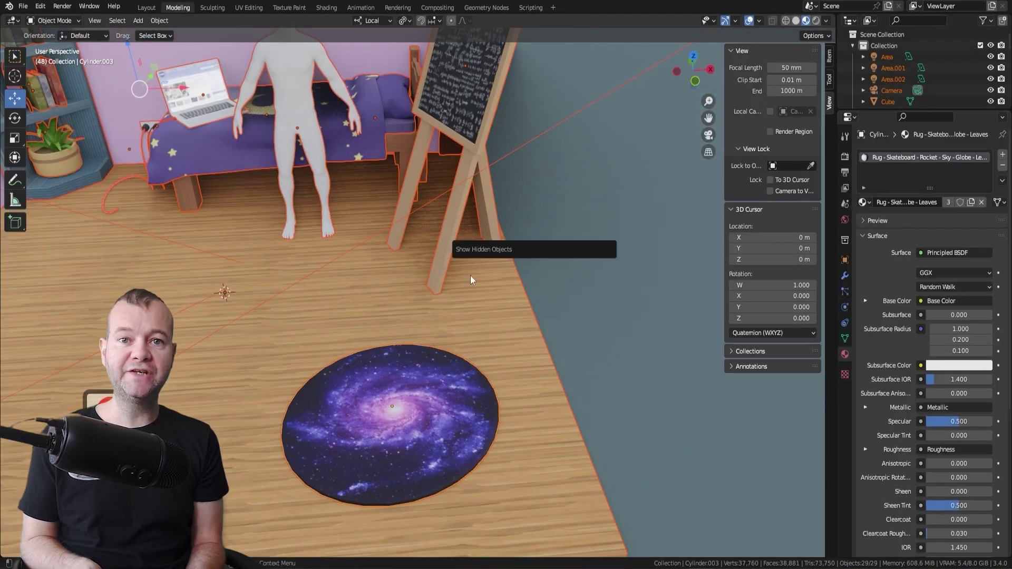
scroll(471, 280, up, 2)
Step: Add a hair particle system to the galaxy rug with 0.04 m hair length
click(391, 408)
click(845, 291)
click(1003, 155)
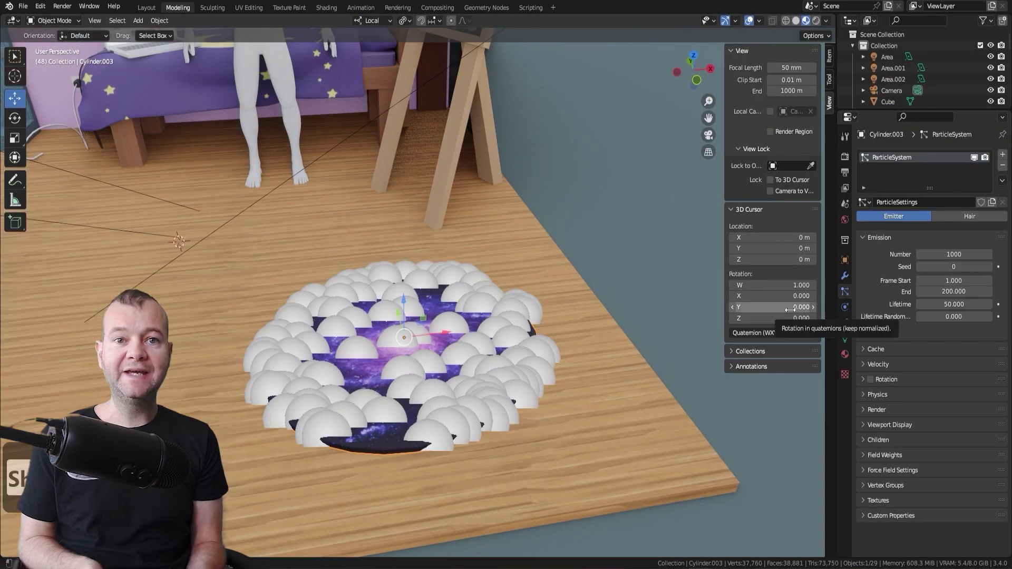
click(969, 216)
middle_drag(488, 264, 439, 291)
text(0.04)
key(Return)
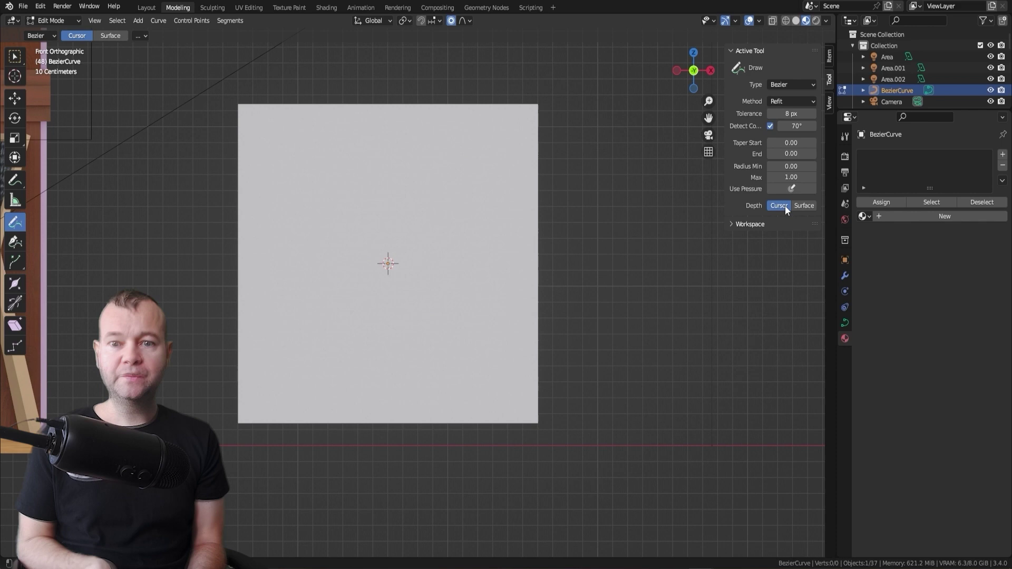
Step: Move the lower Bezier points along the rocking-chair outline
key(ctrl+z)
scroll(535, 237, up, 2)
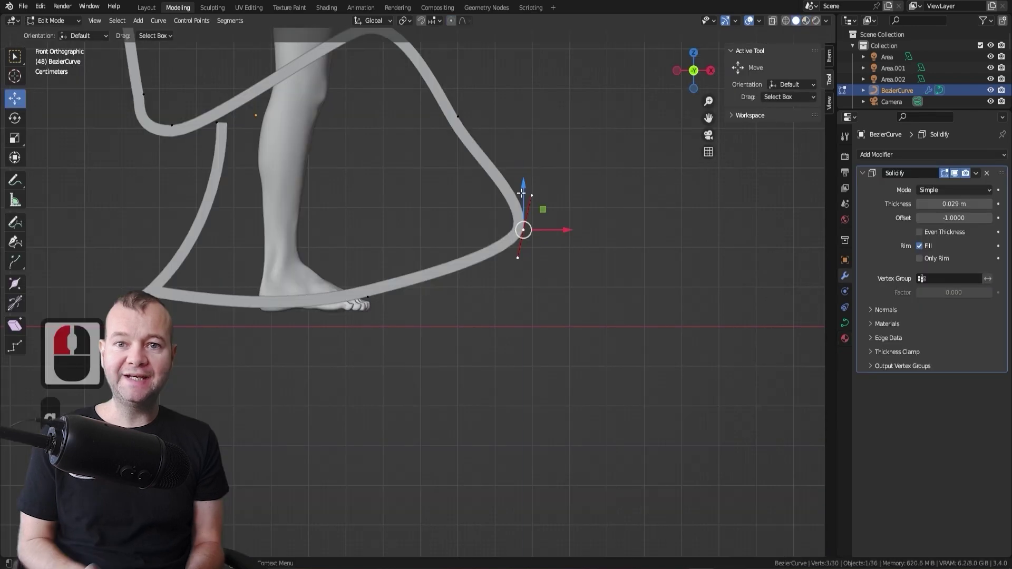
shift+middle_drag(371, 284, 470, 272)
click(521, 275)
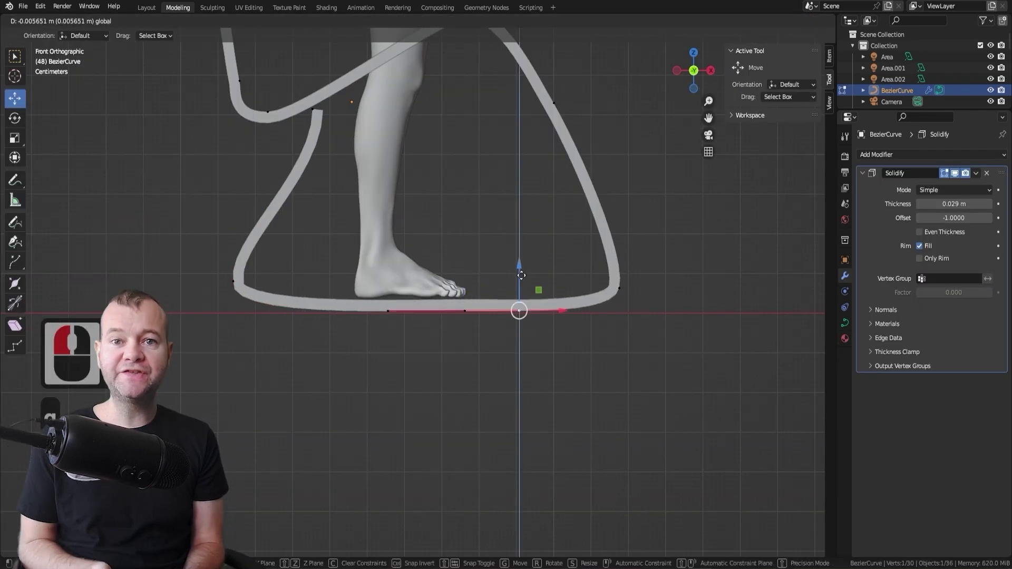
scroll(470, 249, down, 2)
Step: Reposition the top-left curve points to shape the chair back
shift+middle_drag(470, 248, 335, 158)
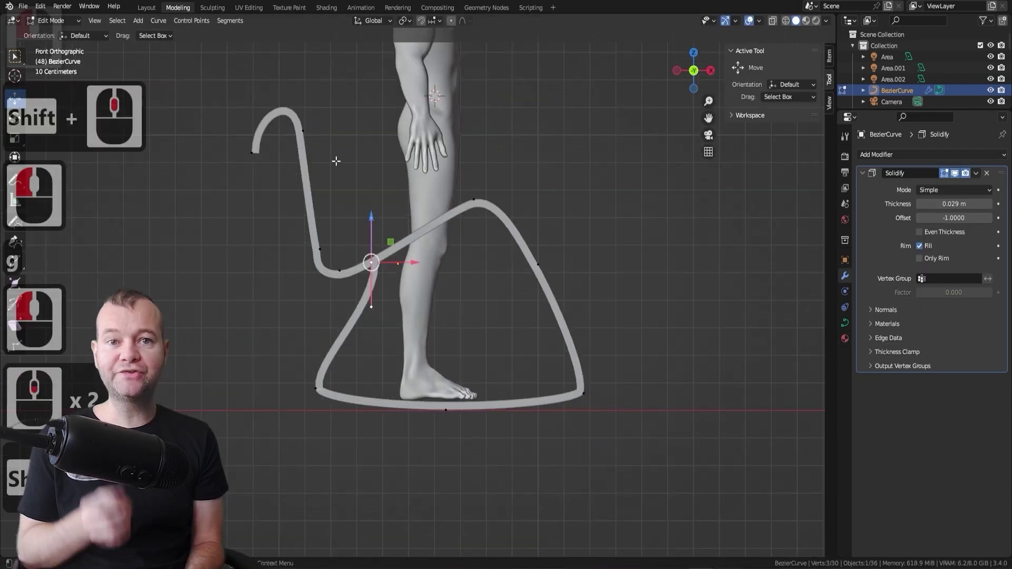
click(248, 142)
drag(276, 143, 284, 148)
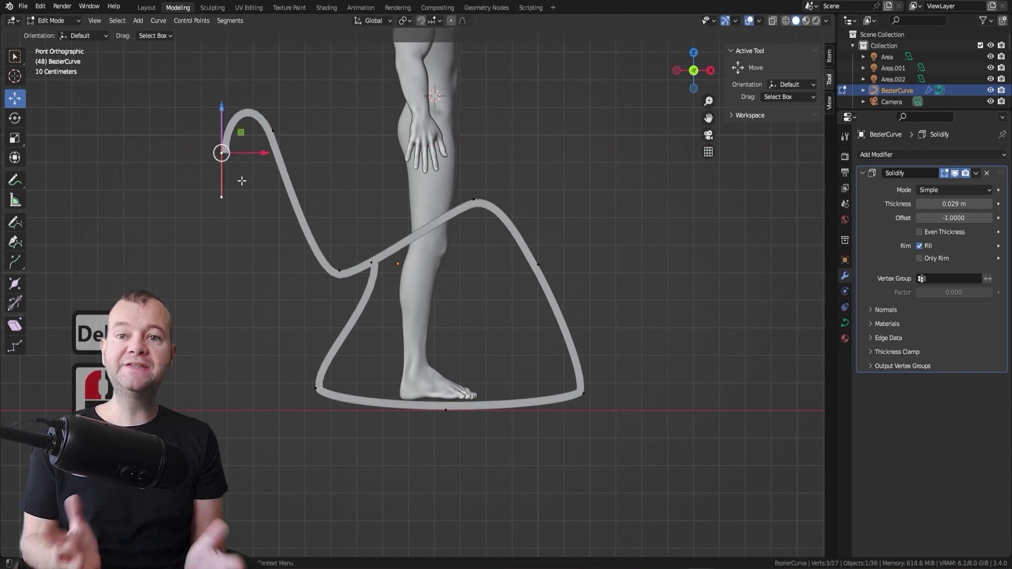
key(g)
click(214, 147)
middle_drag(215, 147, 345, 152)
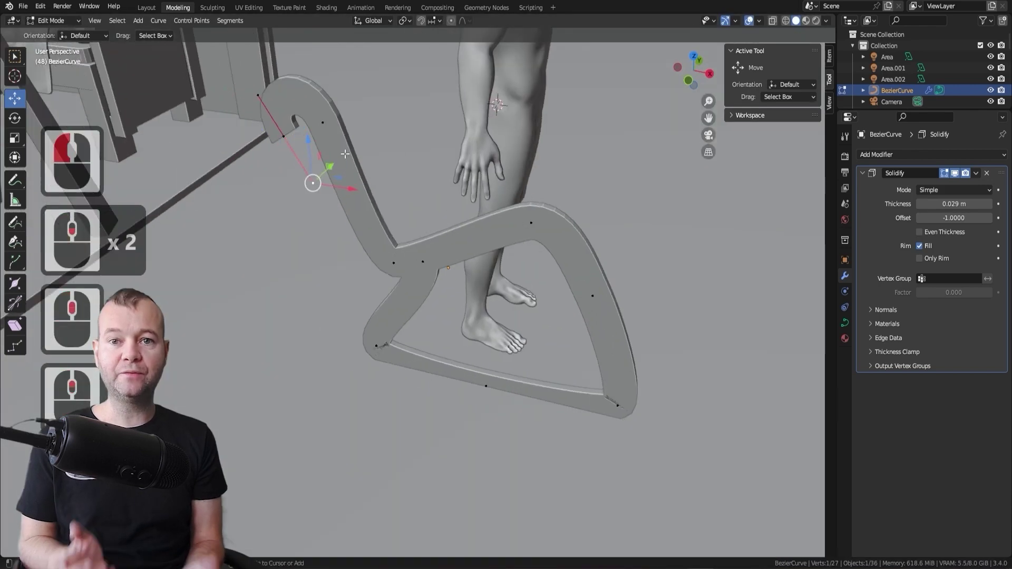
key(ctrl+z)
key(g)
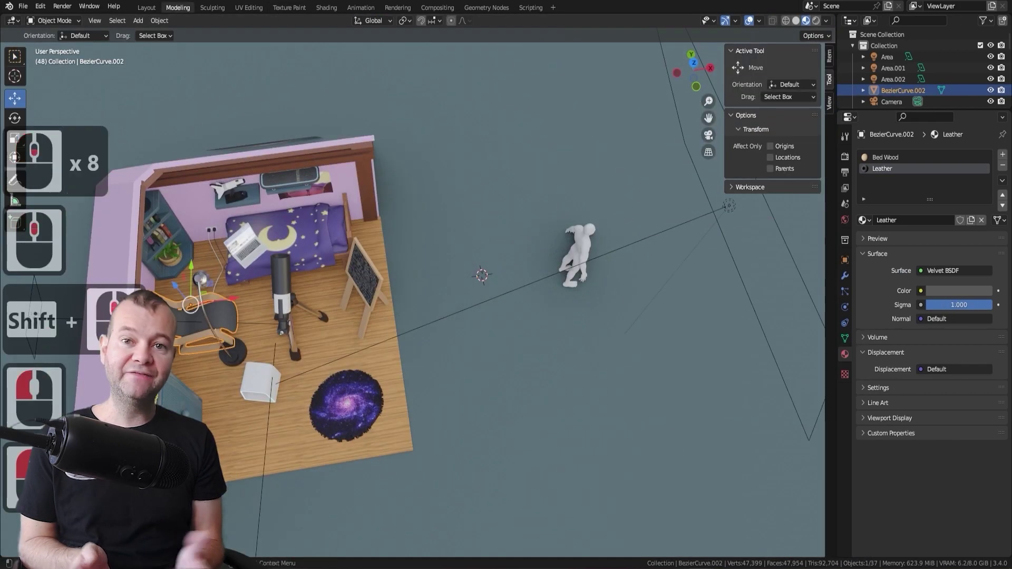
Step: Switch to the camera view and rotate the rocking chair into place
mouse_move(474, 285)
middle_down()
mouse_move(391, 281)
mouse_move(499, 294)
middle_up()
right_click(447, 244)
key(Escape)
key(ctrl+KP_0)
ctrl+drag(389, 315, 383, 306)
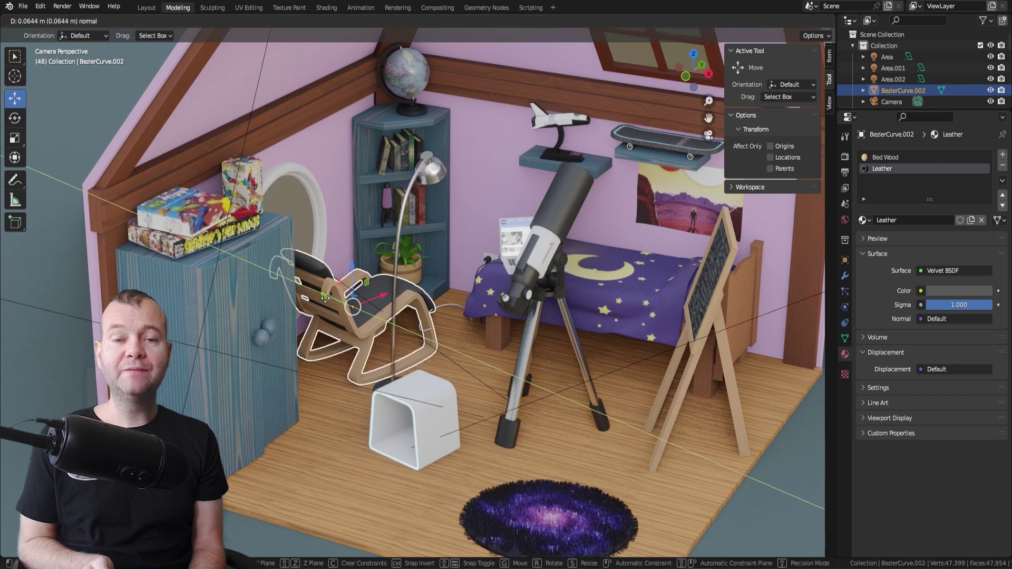
drag(325, 296, 326, 294)
Step: Rotate the floor lamp around its vertical Z axis
click(403, 384)
key(r)
key(z)
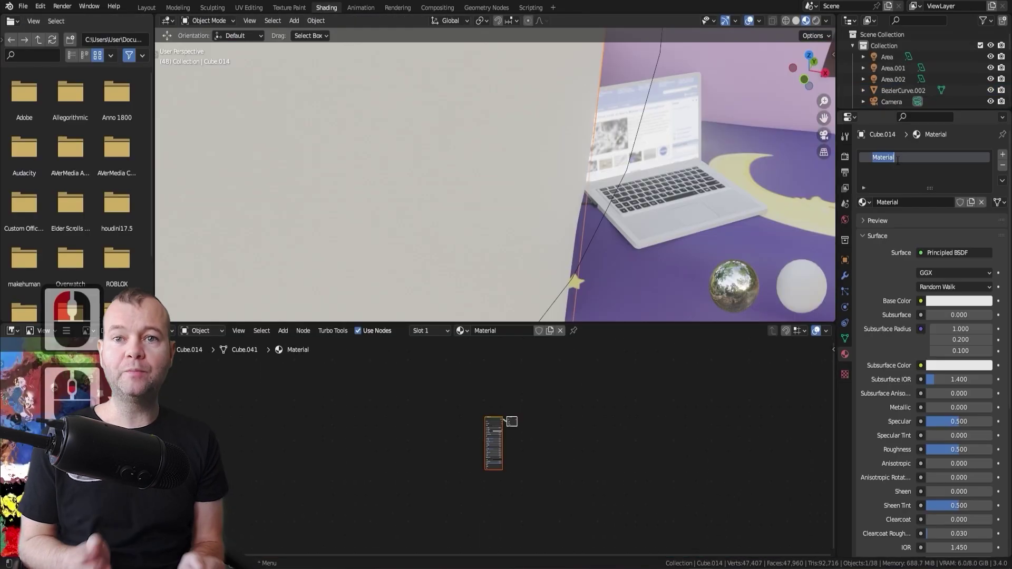
scroll(511, 374, up, 10)
Step: Replace the cube's surface shader with Volume Scatter at density 0.05 and anisotropy 0.2
key(Delete)
key(shift+a)
text(vol)
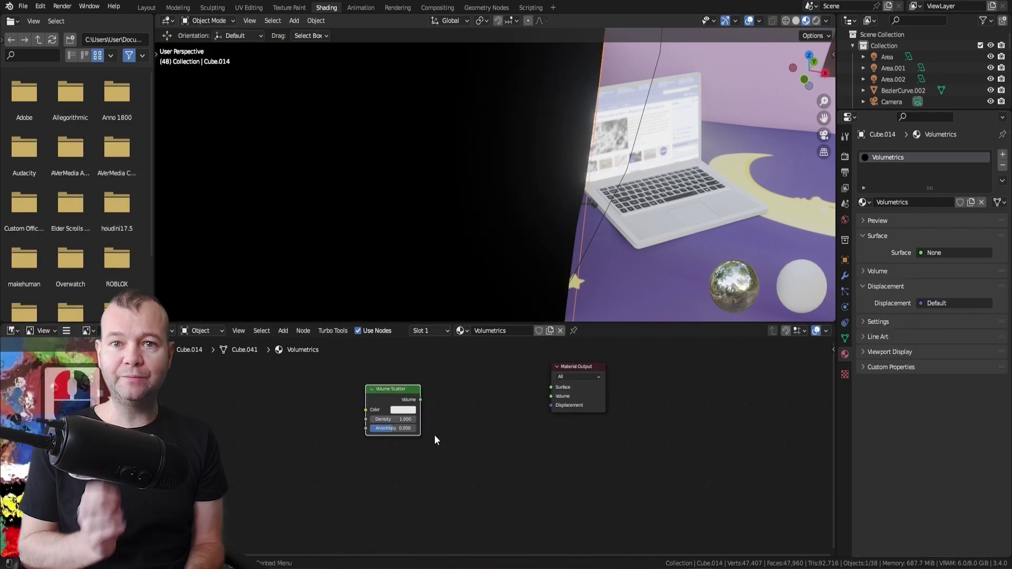
drag(407, 391, 561, 388)
click(376, 424)
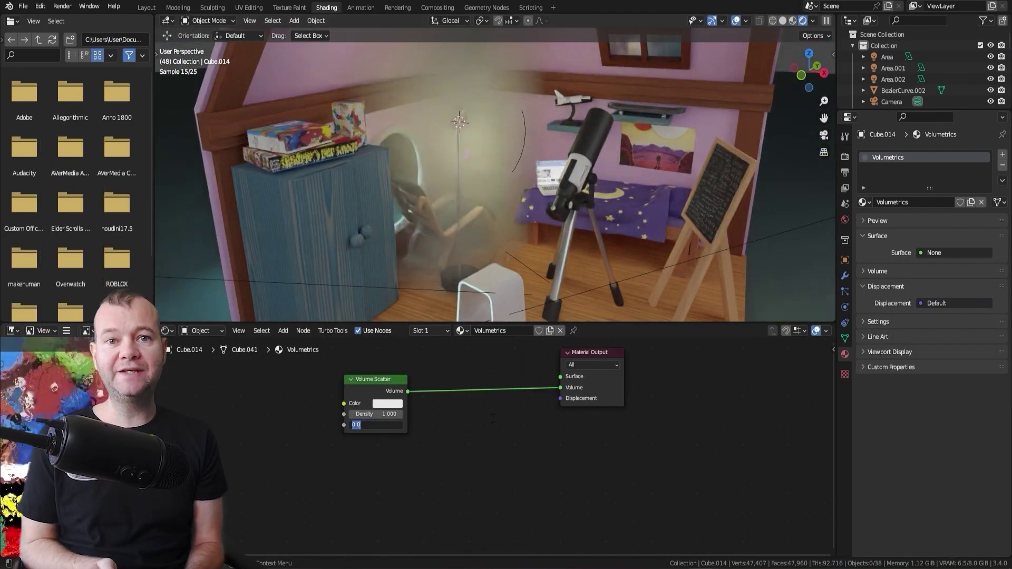
text(0.200.05)
key(Return)
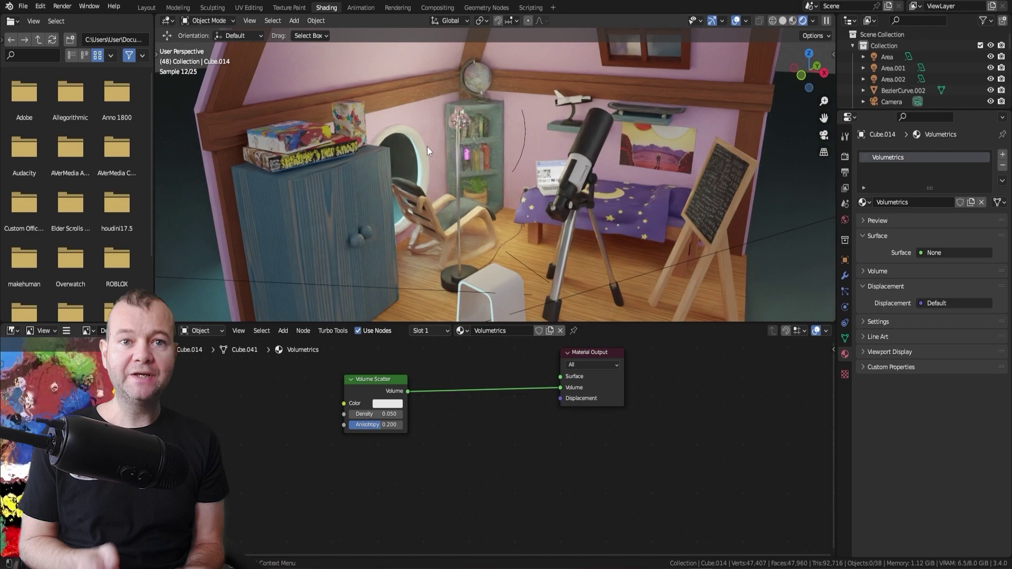
Step: Return to the camera view and delete the fog cube
key(shift+z)
key(KP_0)
key(Delete)
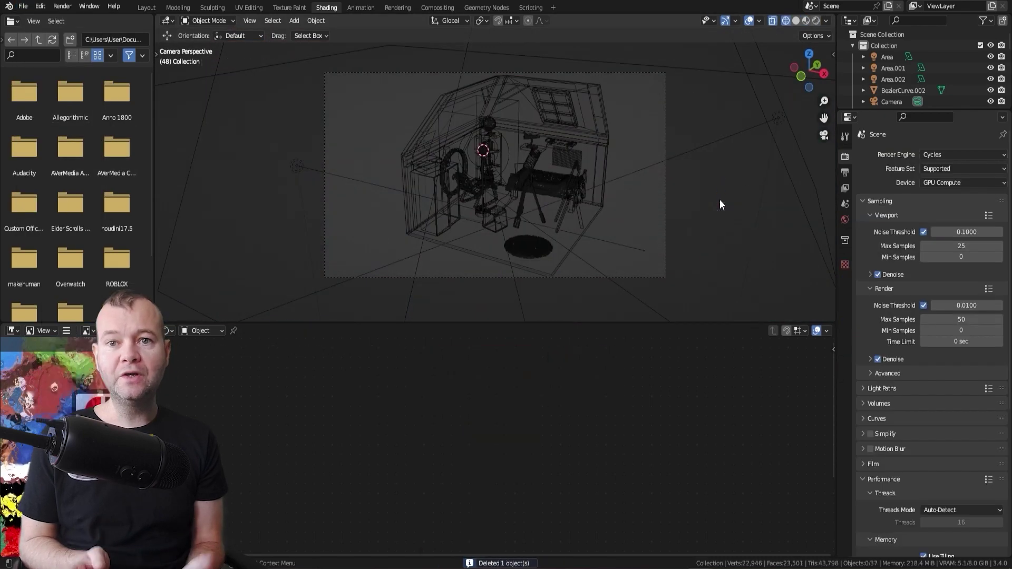
Step: Render the bedroom frame in Cycles and switch the result to the AO pass
click(83, 18)
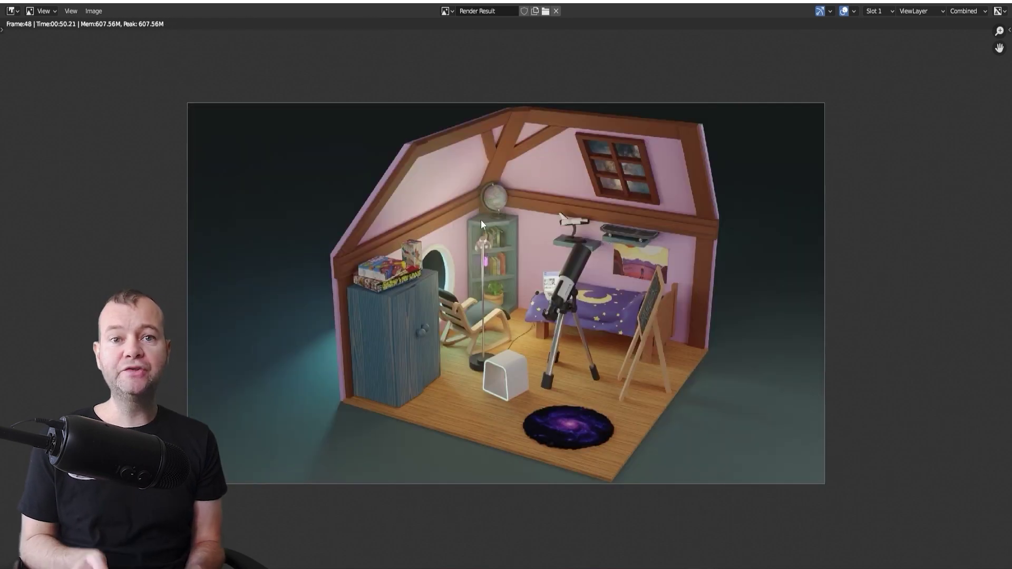
scroll(480, 220, up, 2)
scroll(483, 240, down, 1)
click(956, 37)
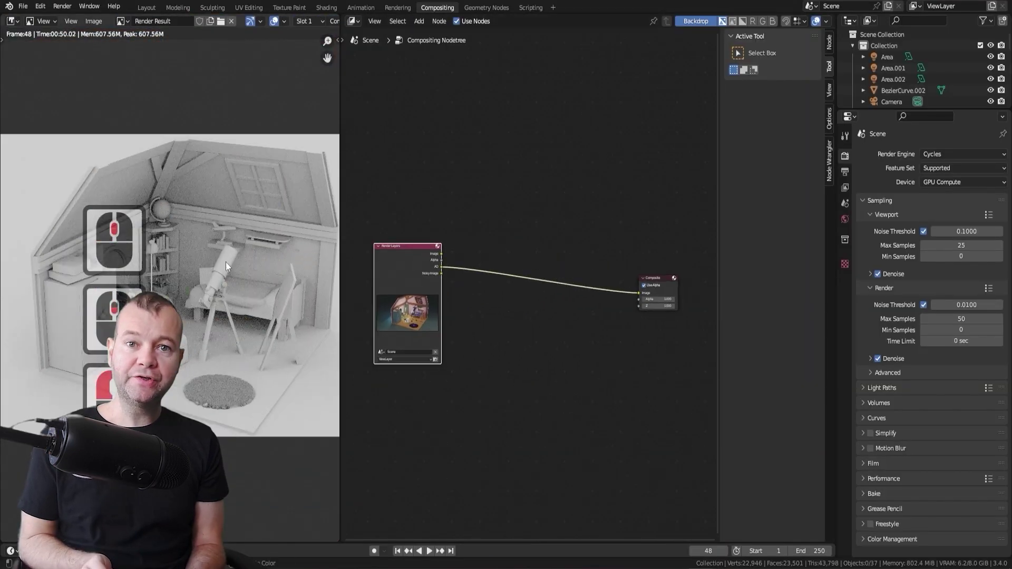
Step: Add a Denoise node and set the Glare node to Fog Glow with threshold 0.9
key(shift+a)
click(593, 324)
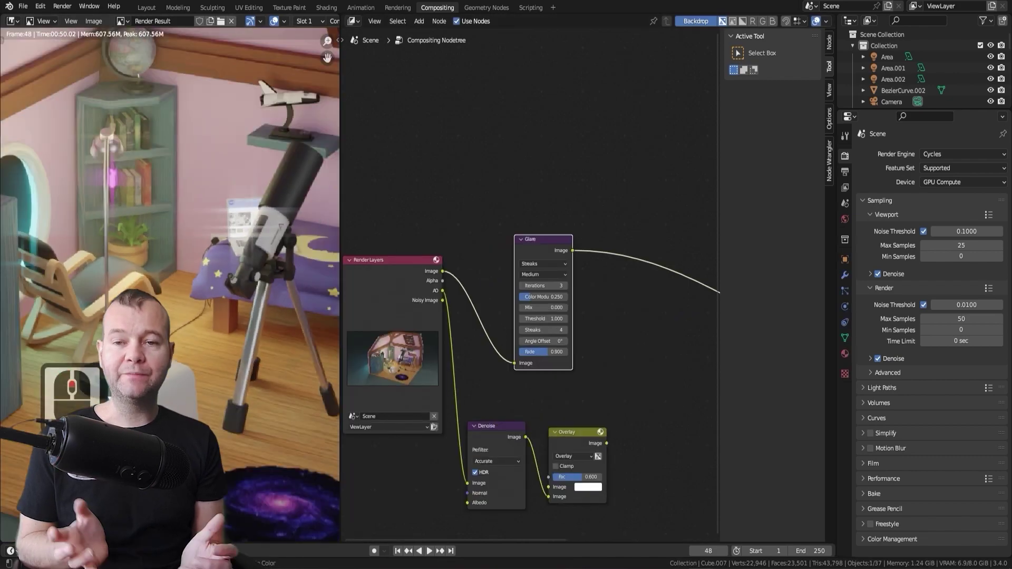
scroll(531, 379, up, 2)
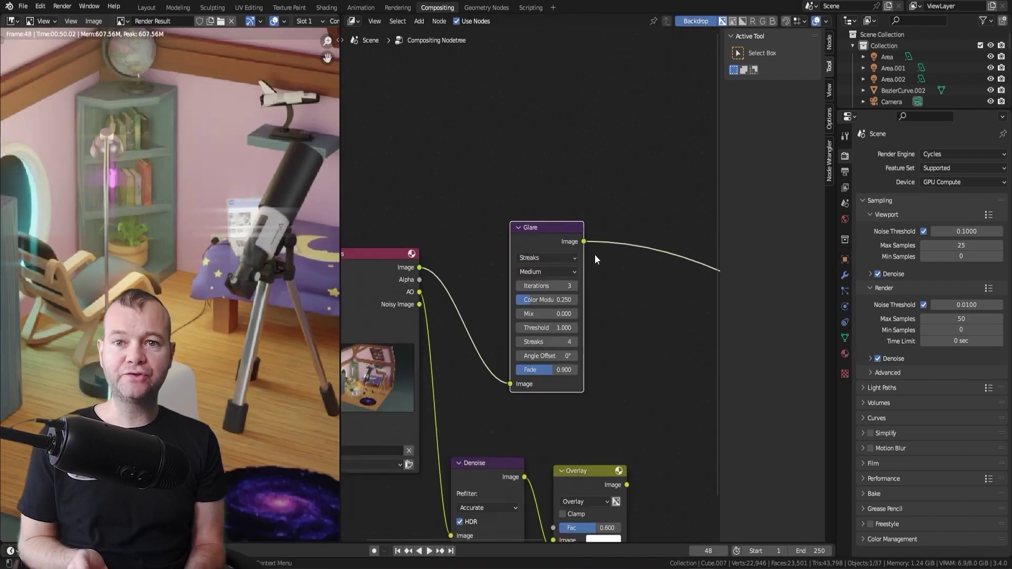
click(547, 257)
click(547, 246)
drag(557, 299, 543, 313)
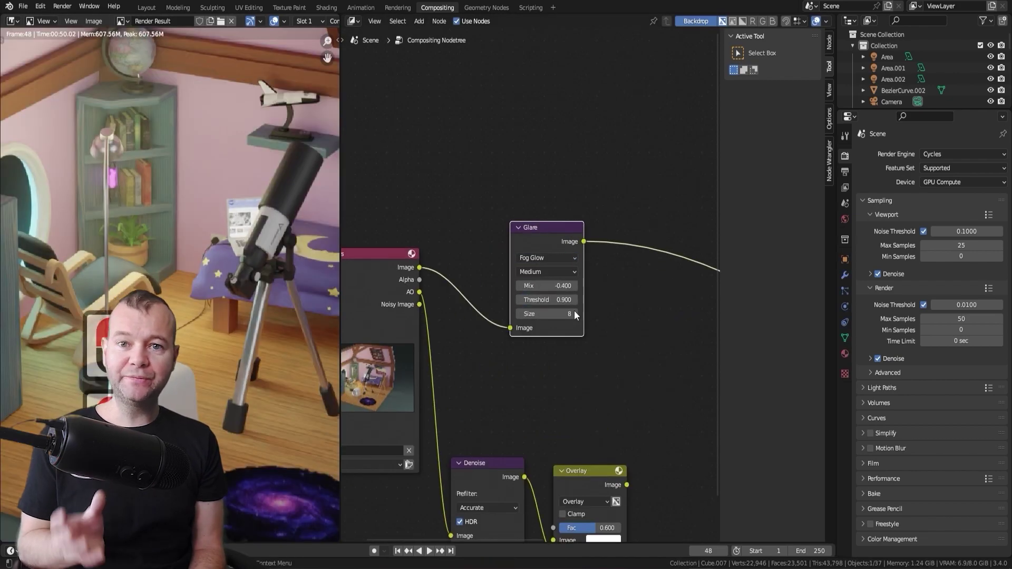
drag(440, 245, 429, 143)
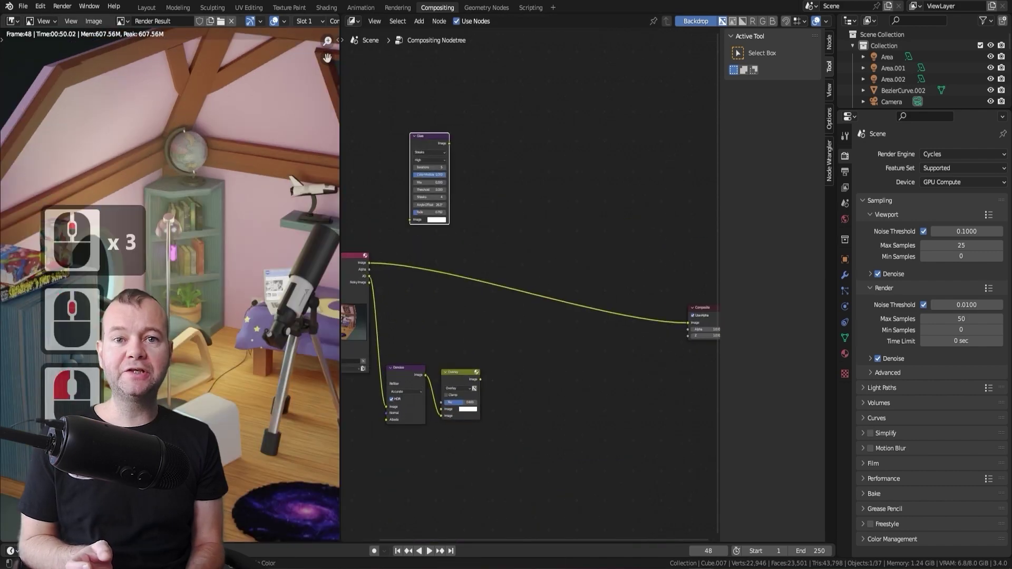
Step: Insert a Diamond Sharpen Filter node into the image link and adjust its strength
key(shift+a)
click(592, 437)
click(498, 285)
scroll(498, 285, up, 8)
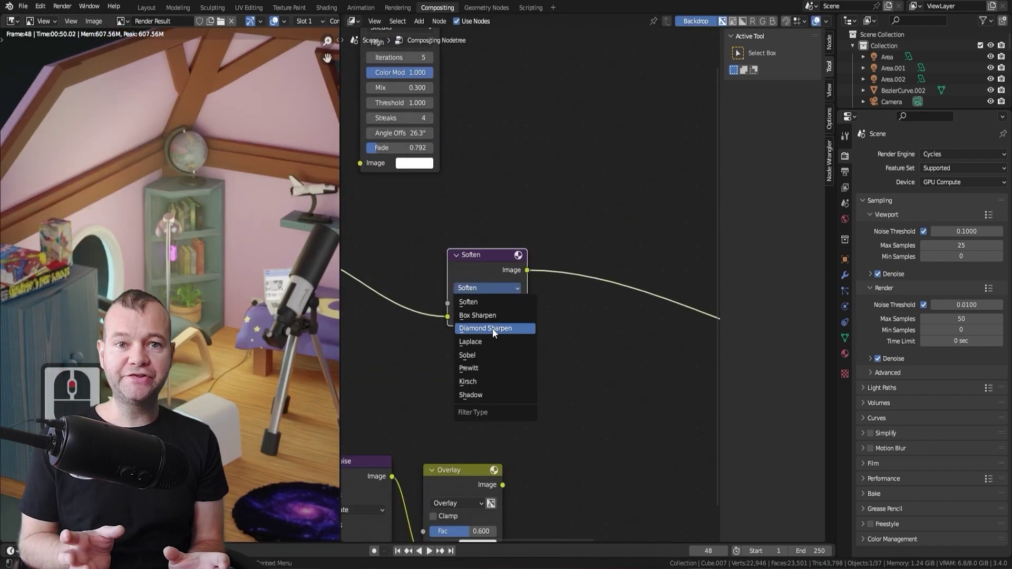
click(494, 327)
double_click(490, 303)
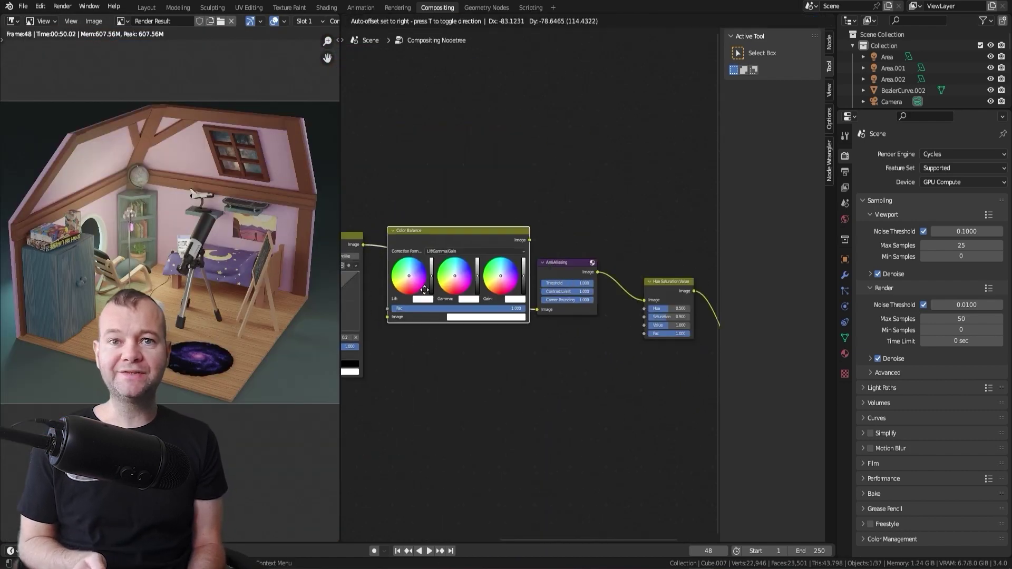
scroll(505, 277, up, 3)
Step: Drag the Color Balance Lift wheel to give the shadows a cool tint
mouse_move(504, 277)
mouse_down()
mouse_move(419, 351)
mouse_move(455, 294)
mouse_up()
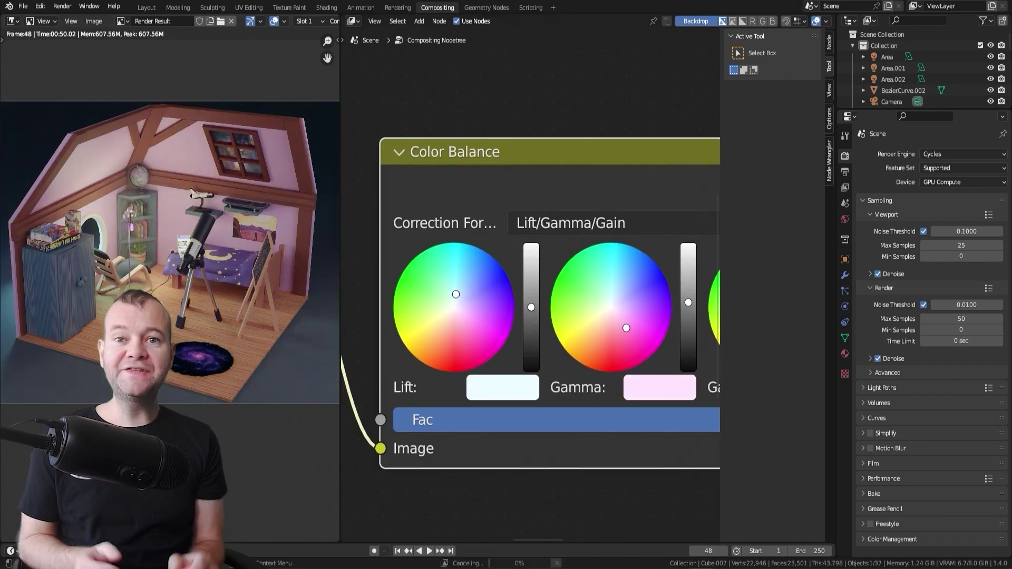